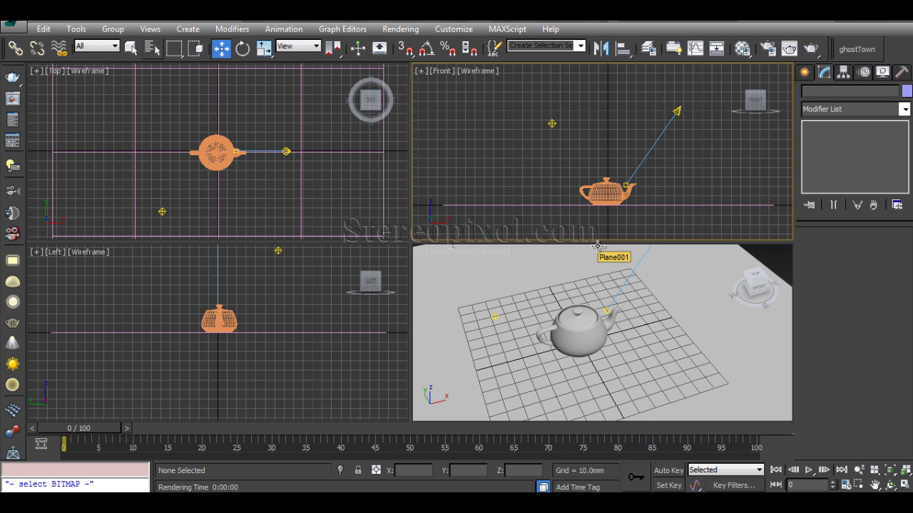
Inspect the plane, teapot, Spot001 and Omni001, then render the Perspective view
alt+middle_drag(599, 342, 598, 335)
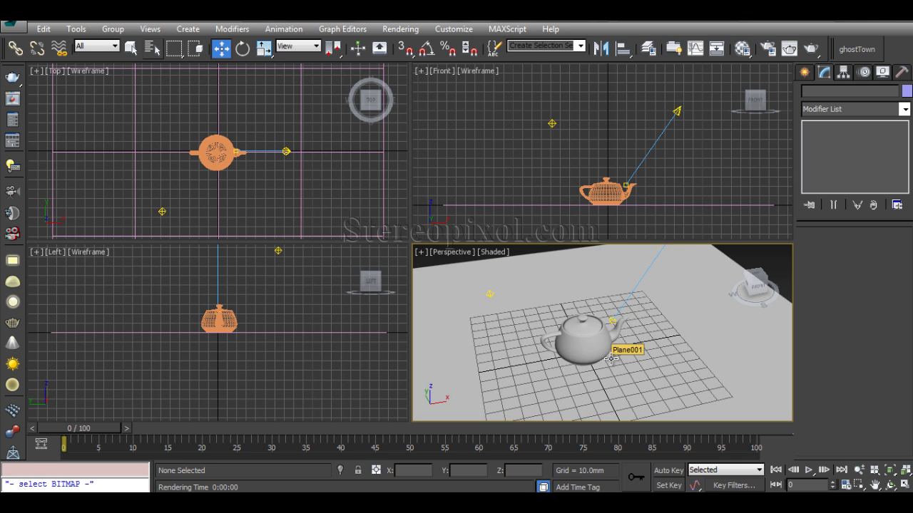
mouse_move(593, 356)
alt+middle_down()
mouse_move(584, 361)
mouse_move(596, 359)
alt+middle_up()
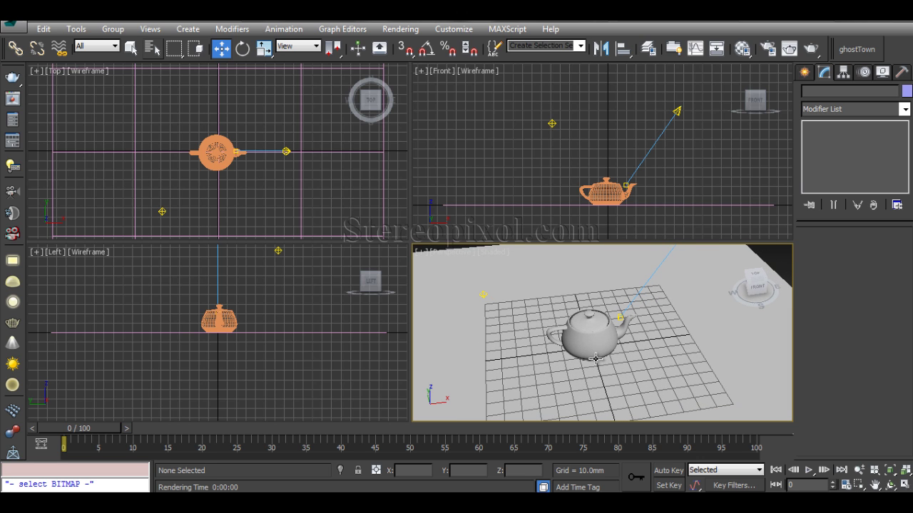
click(650, 365)
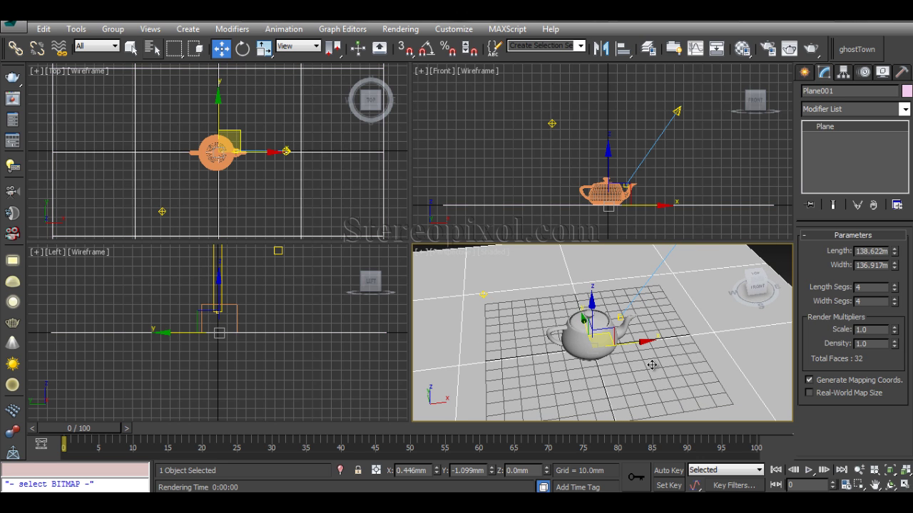
click(570, 336)
click(676, 112)
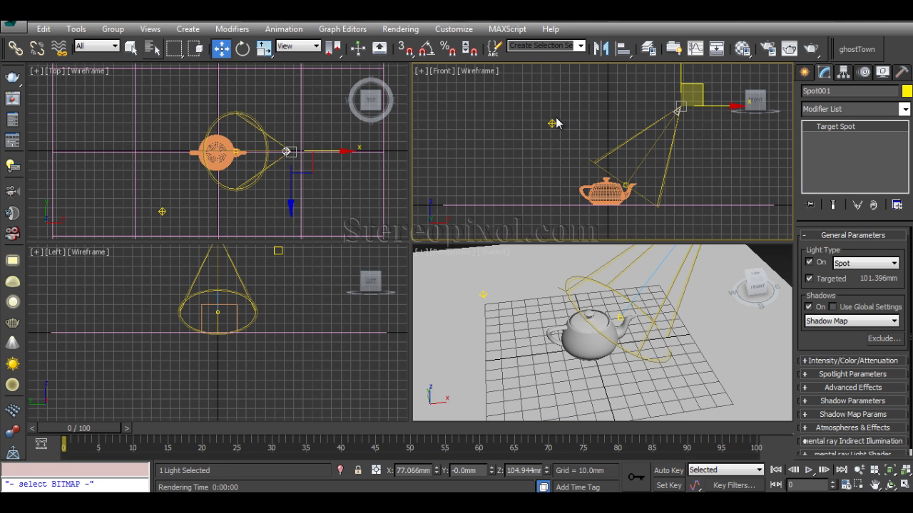
click(554, 125)
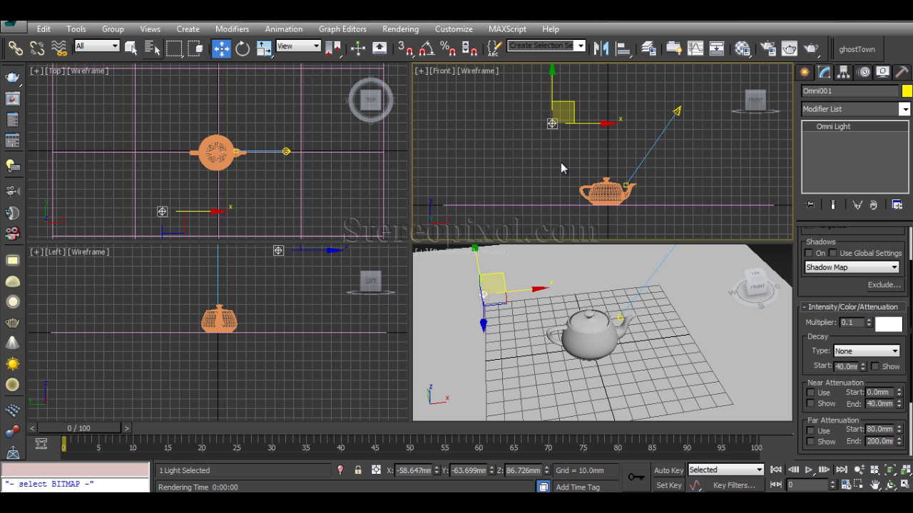
right_click(646, 314)
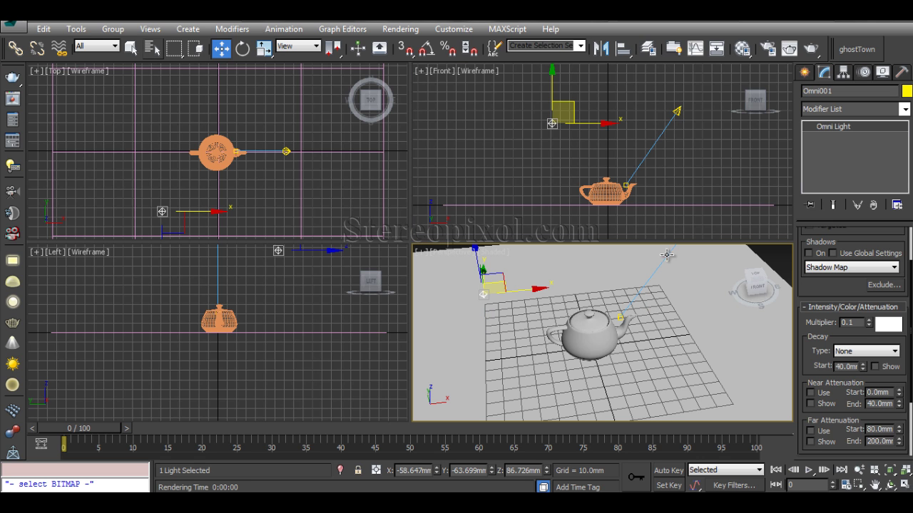
click(811, 48)
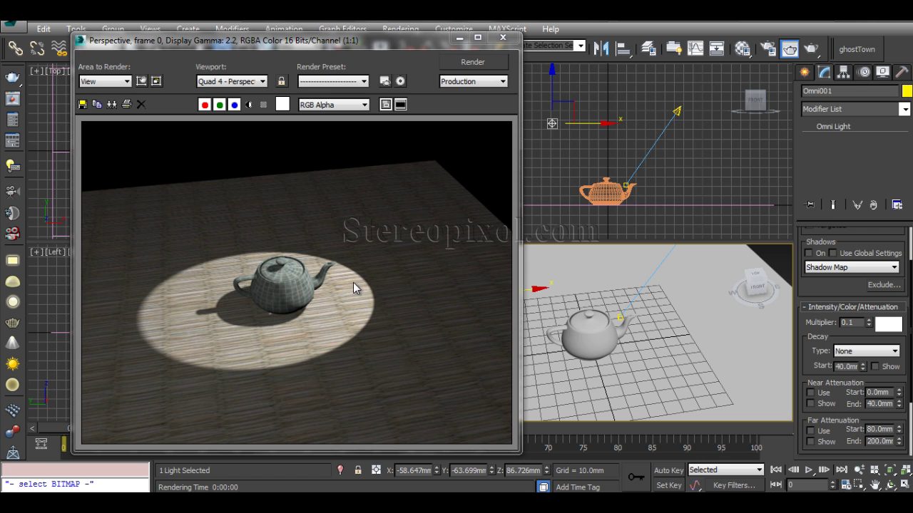
Close the render, select Teapot001 and Plane001 together, and open Rendering > Render To Texture
click(503, 37)
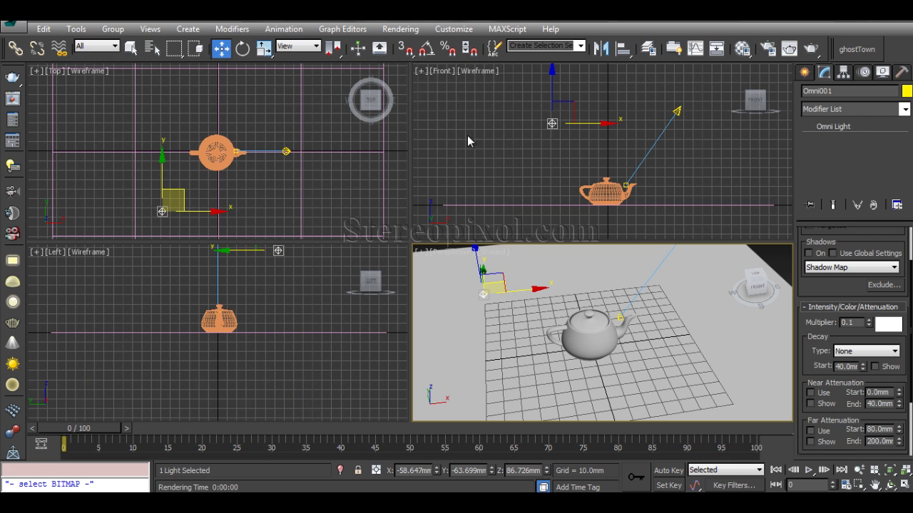
click(469, 157)
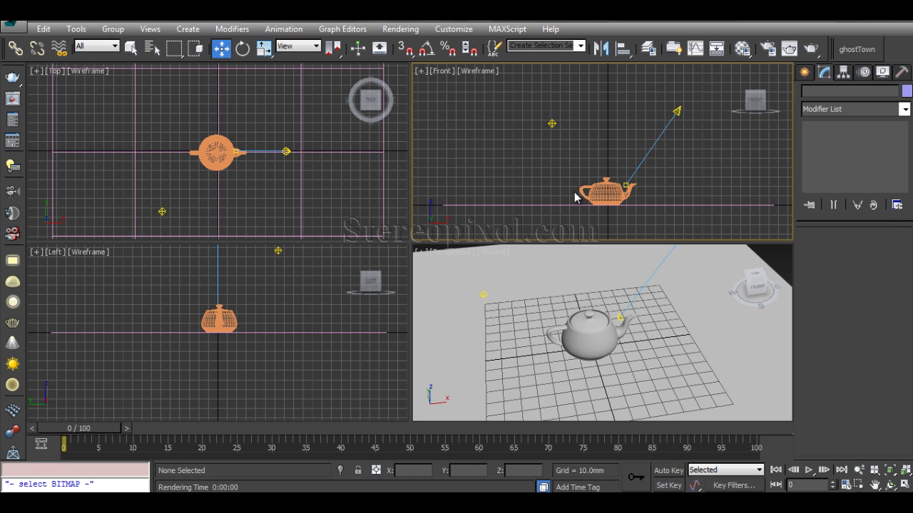
click(599, 214)
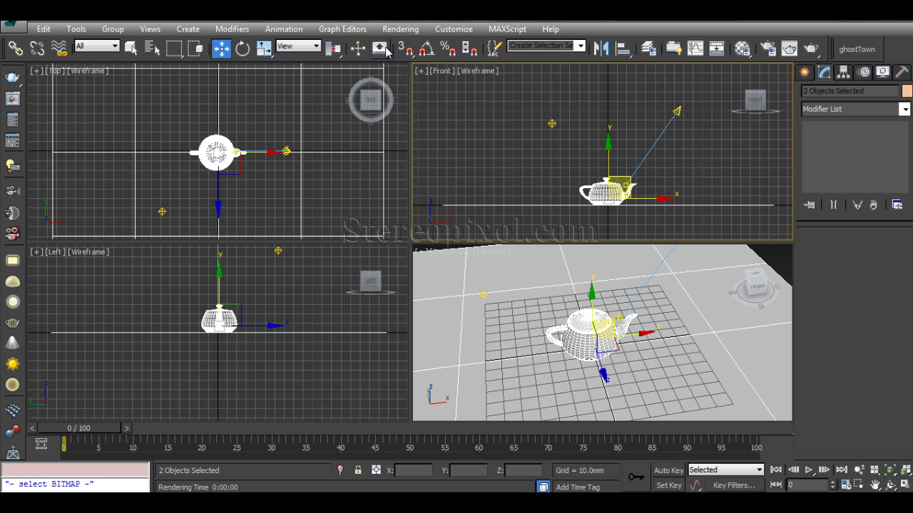
click(400, 29)
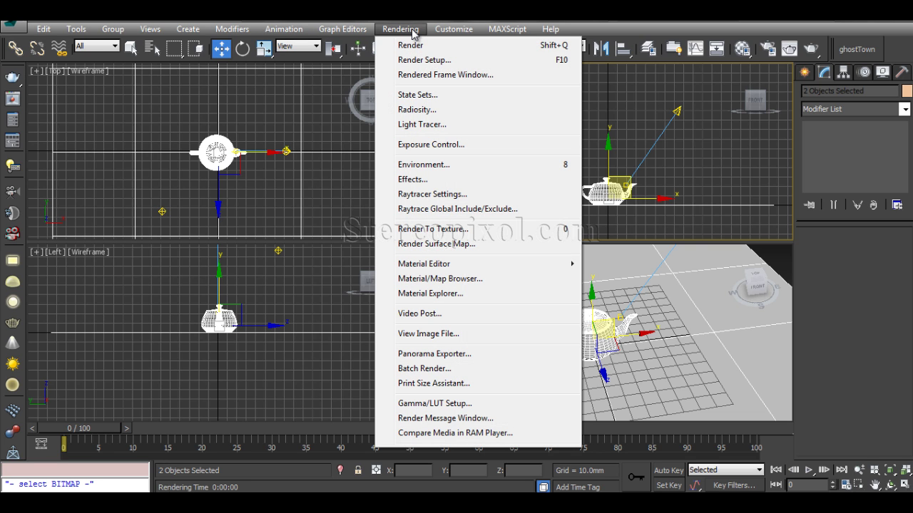
click(464, 231)
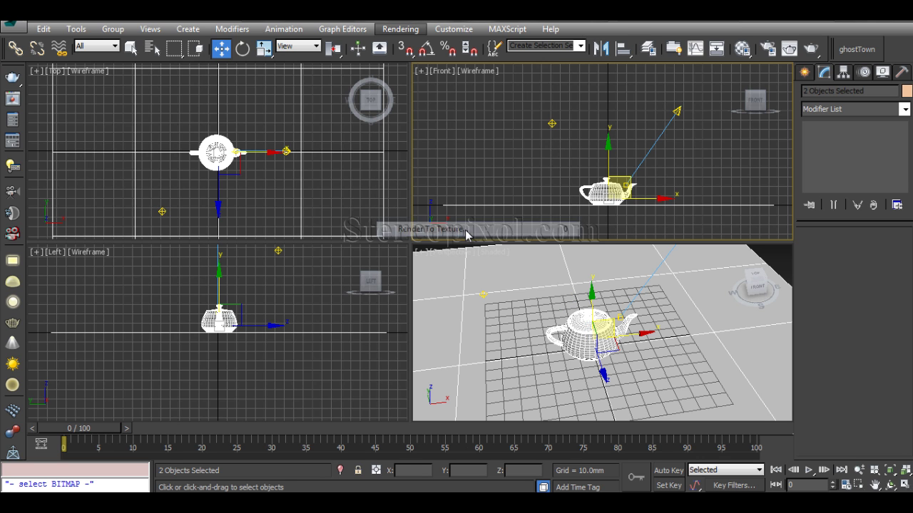
Delete the default DiffuseMap output element from the Plane001 and Teapot001 bake list
drag(235, 54, 263, 56)
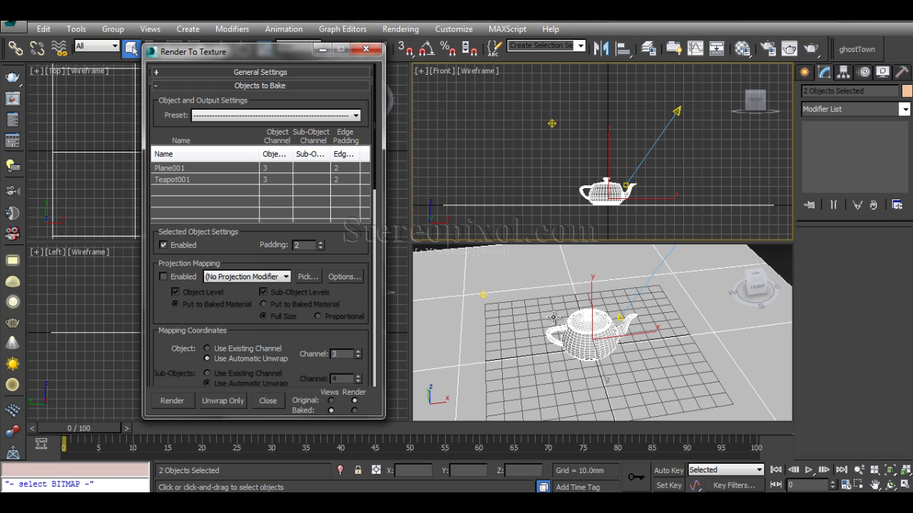
click(210, 183)
drag(256, 249, 254, 117)
scroll(253, 117, down, 3)
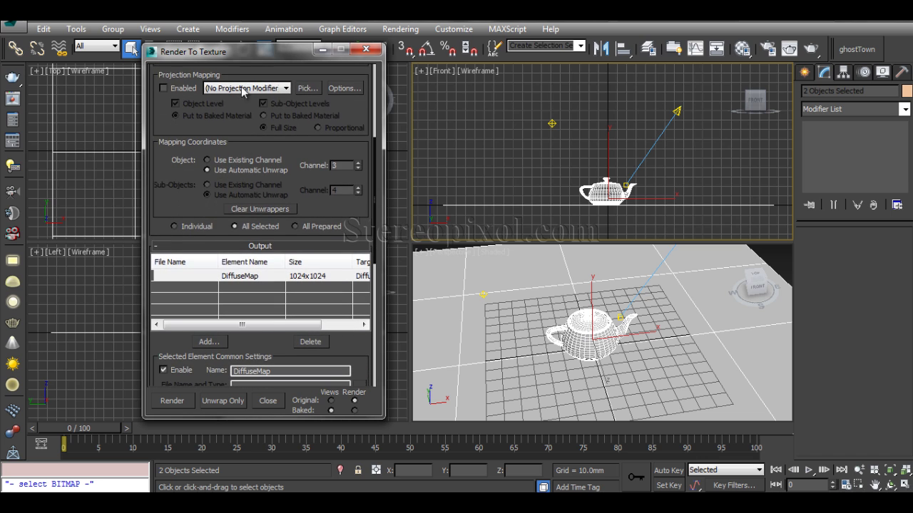
drag(262, 352, 274, 228)
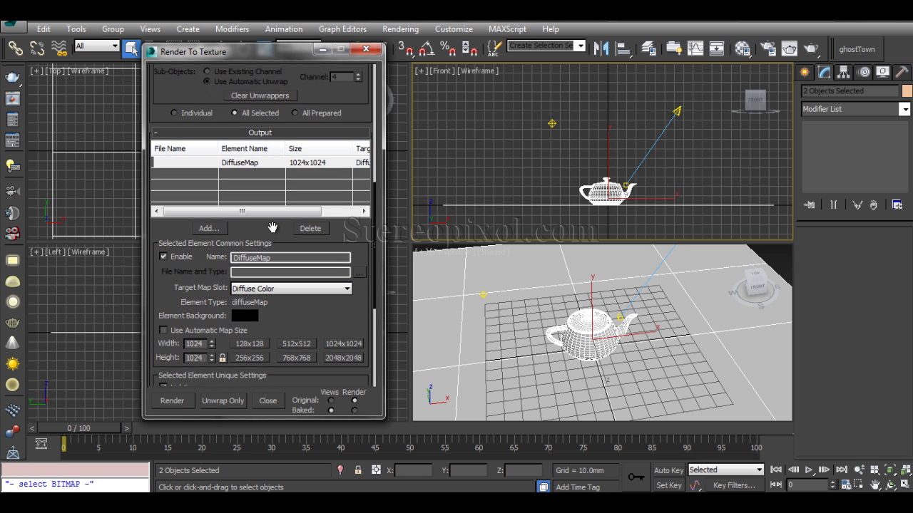
click(243, 164)
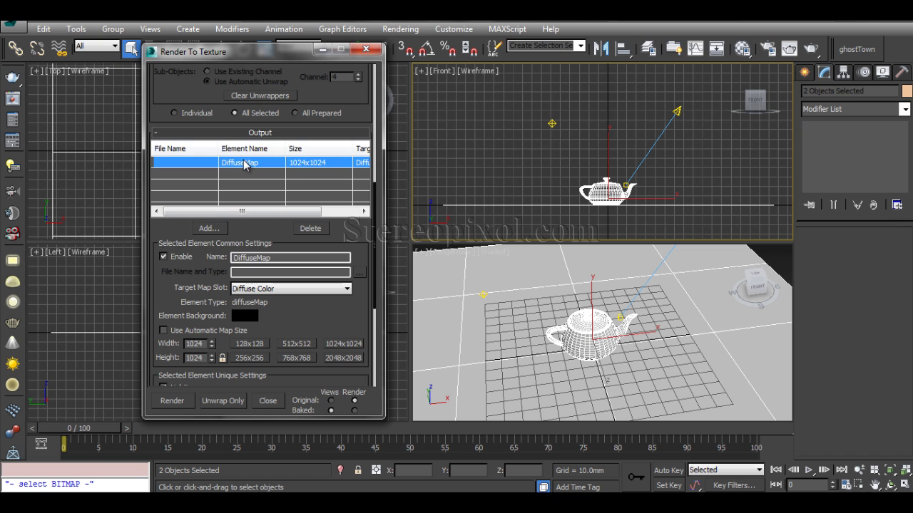
click(314, 229)
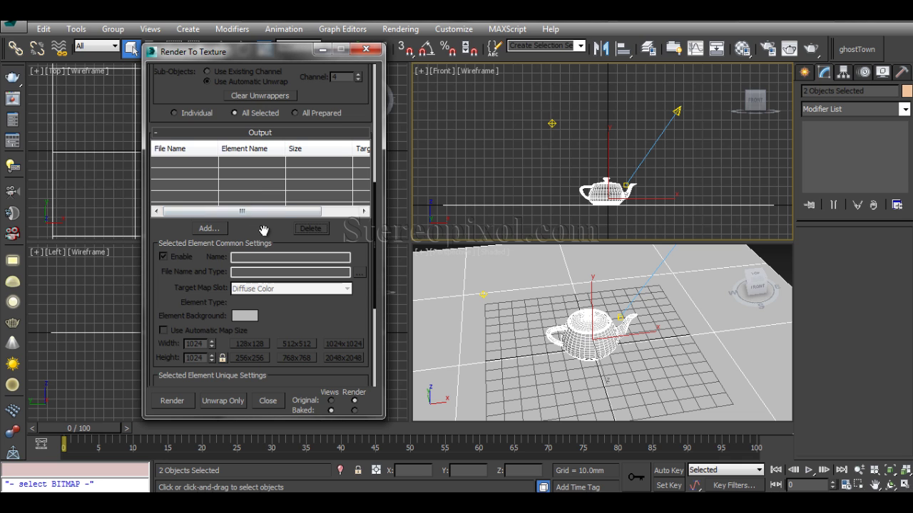
scroll(253, 228, up, 5)
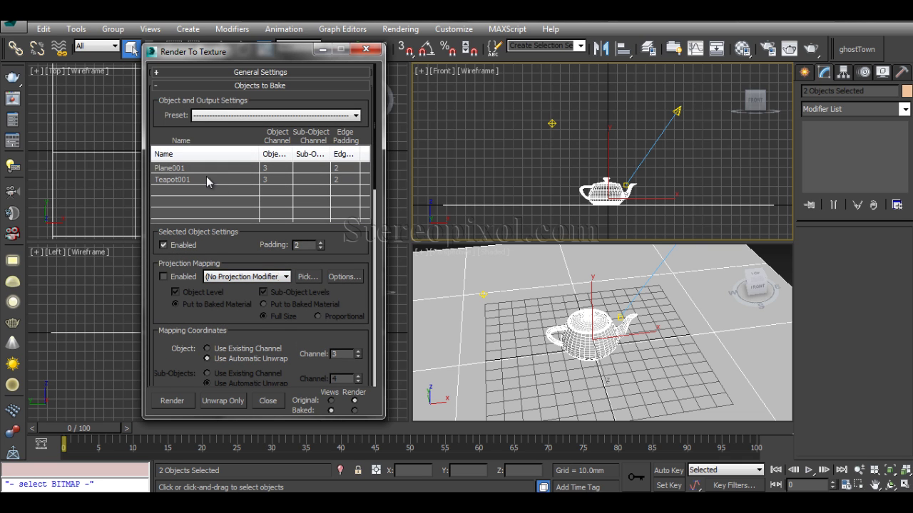
scroll(229, 336, down, 4)
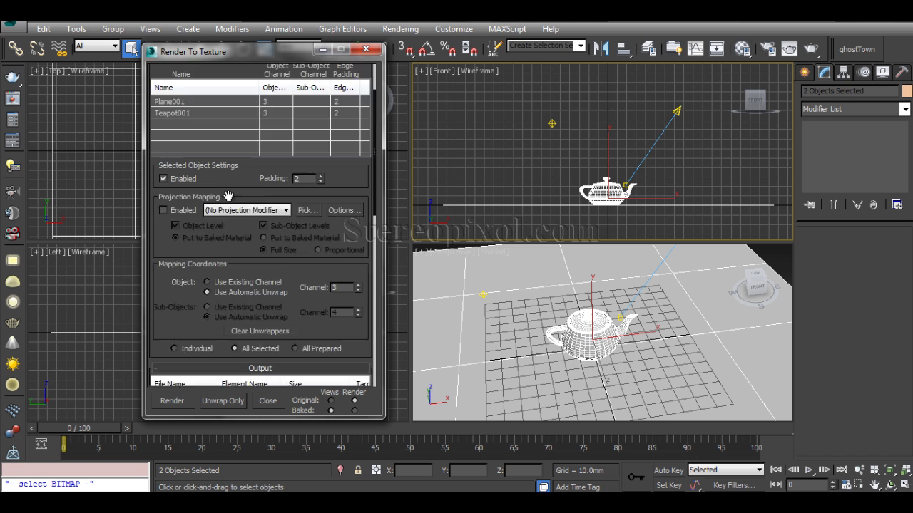
drag(254, 372, 252, 296)
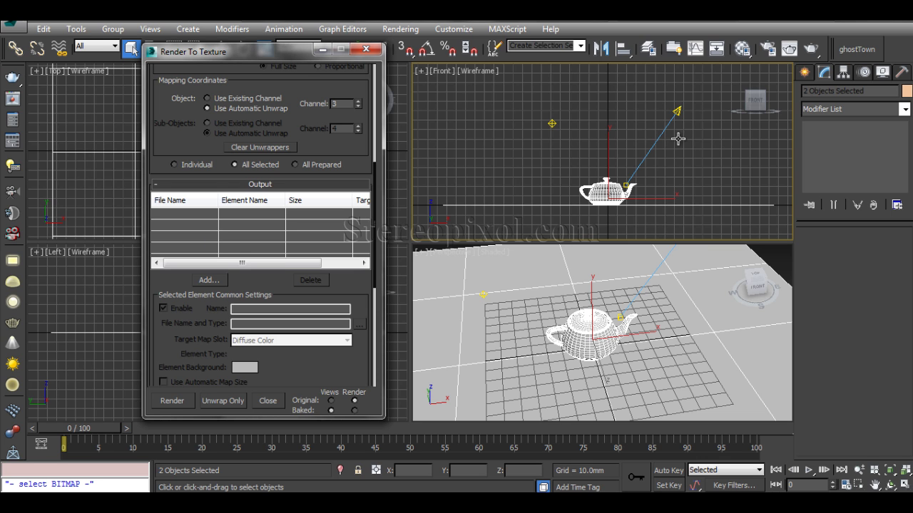
Open the Material Editor and view the Blinn parameters of the plane material
click(742, 48)
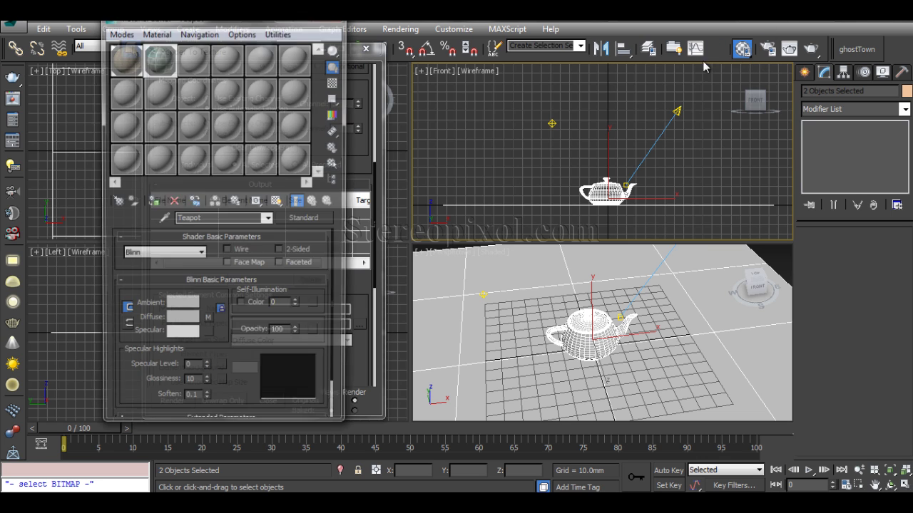
click(126, 66)
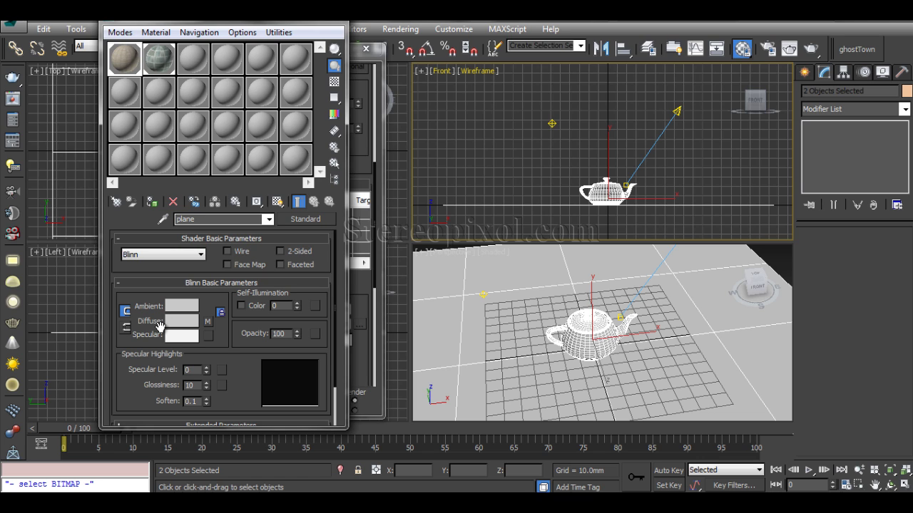
Close the Material Editor and add a DiffuseMap bake element sized 1024x1024
click(333, 22)
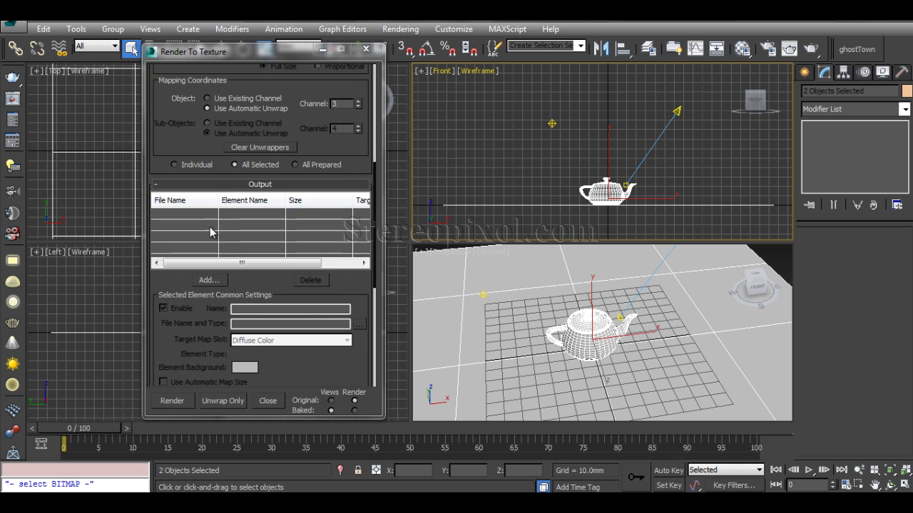
click(207, 280)
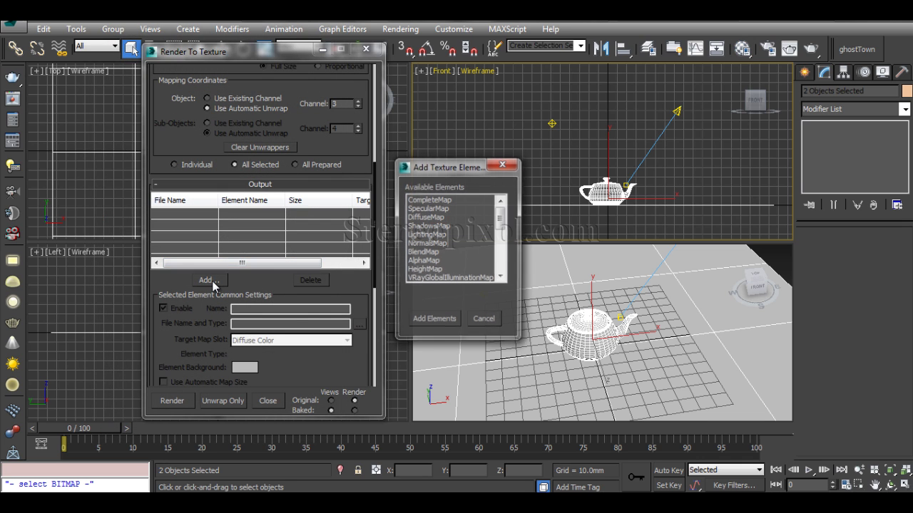
click(437, 220)
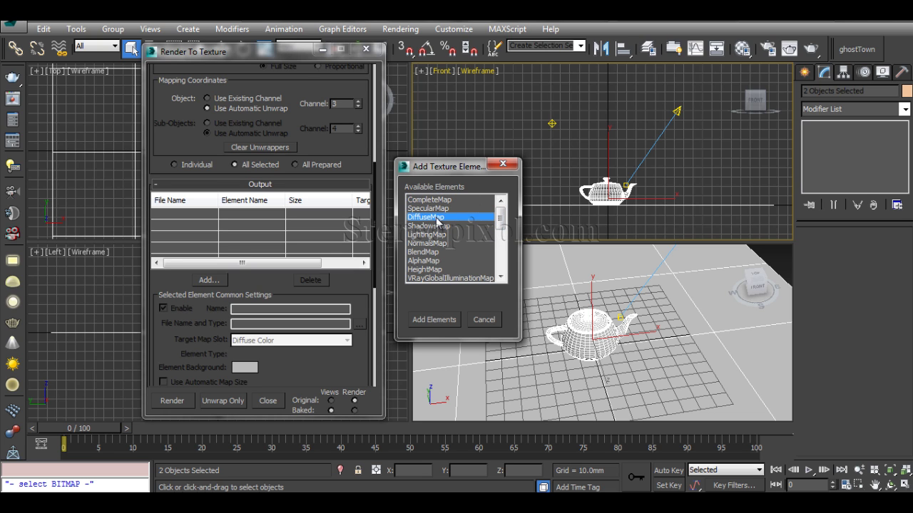
click(425, 320)
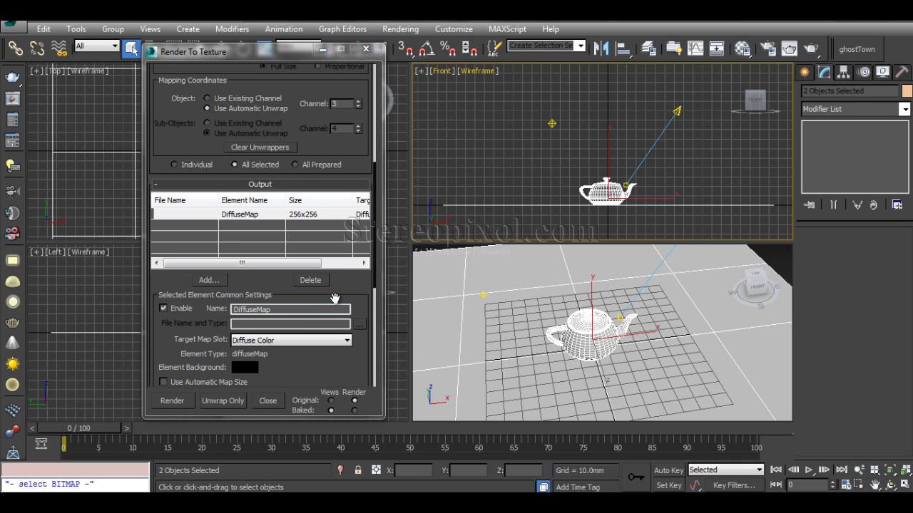
drag(332, 292, 337, 237)
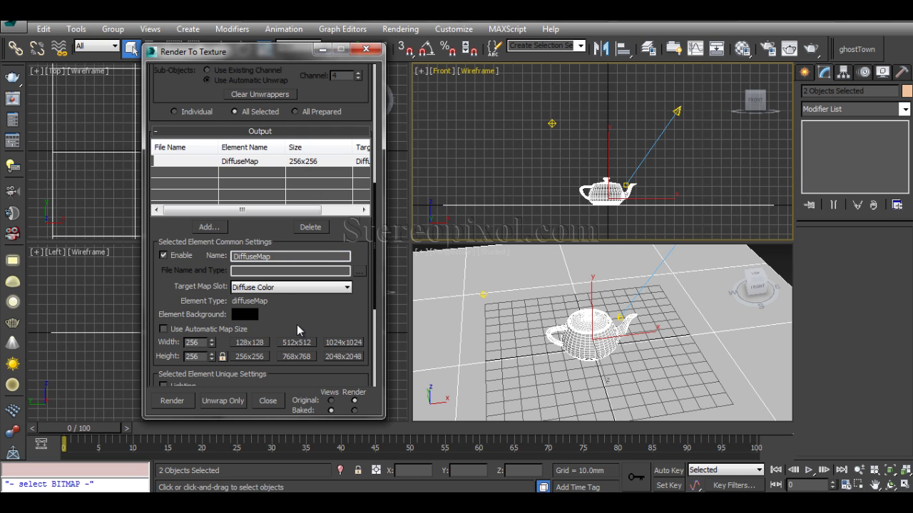
drag(296, 325, 298, 288)
click(298, 306)
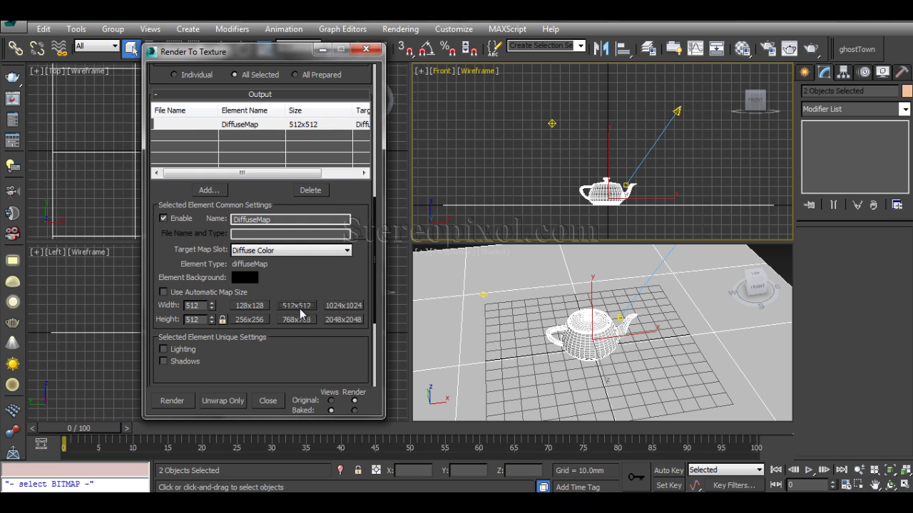
click(342, 307)
drag(327, 280, 336, 209)
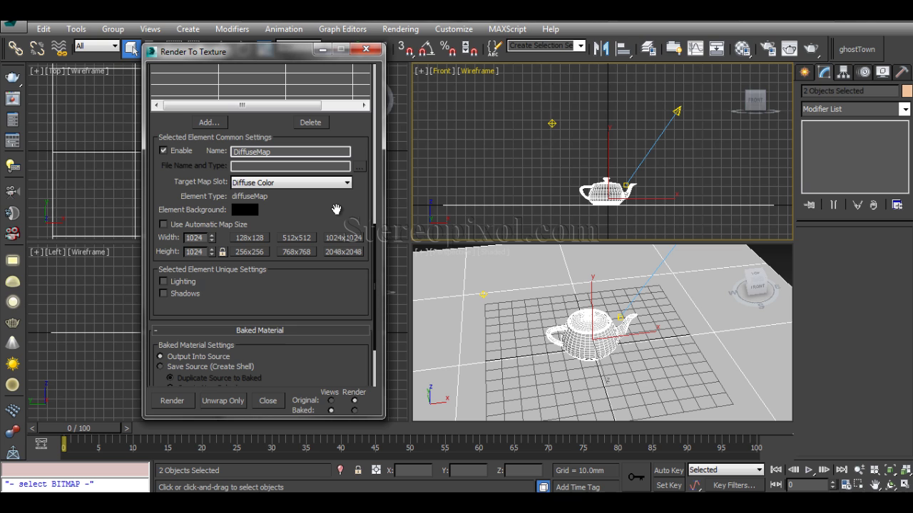
Enable Lighting and Shadows for the DiffuseMap bake element
click(164, 283)
click(180, 293)
drag(251, 294, 258, 155)
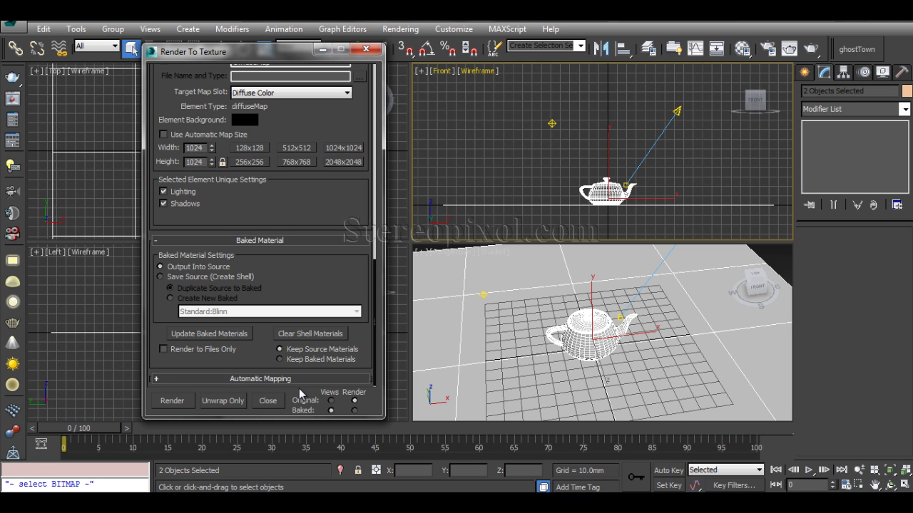
Set the teapot's Views and Render options to Baked, then check the plane's setting
click(579, 345)
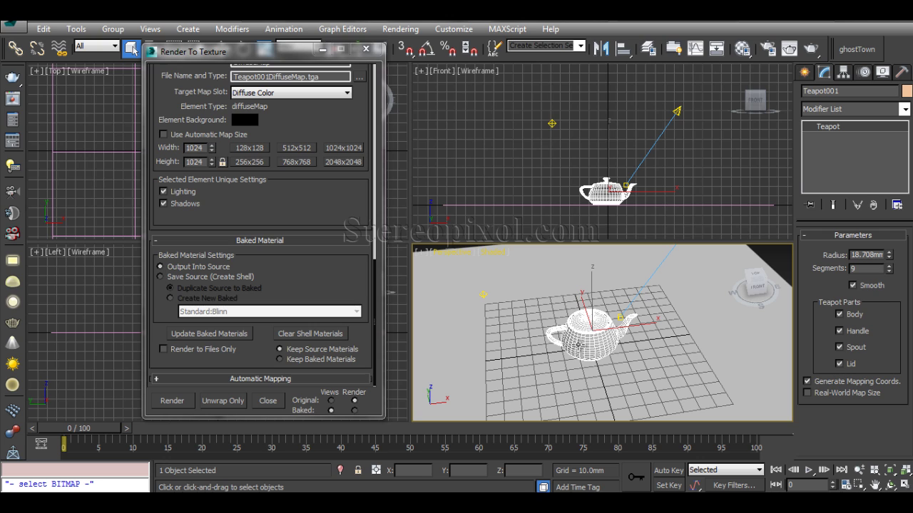
click(328, 410)
click(353, 411)
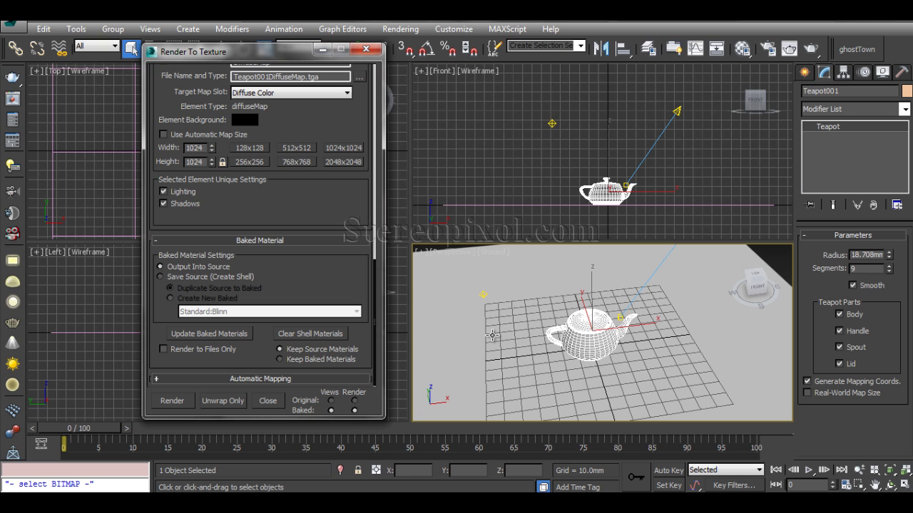
click(354, 411)
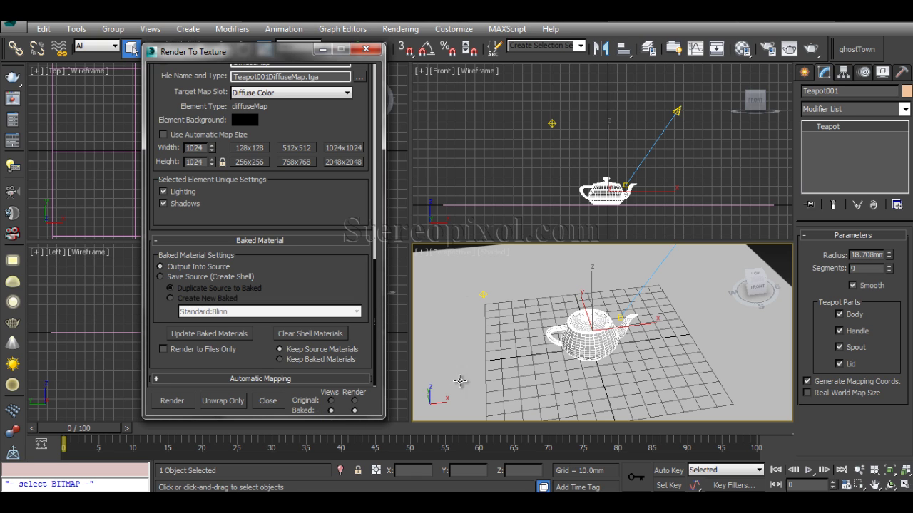
click(505, 345)
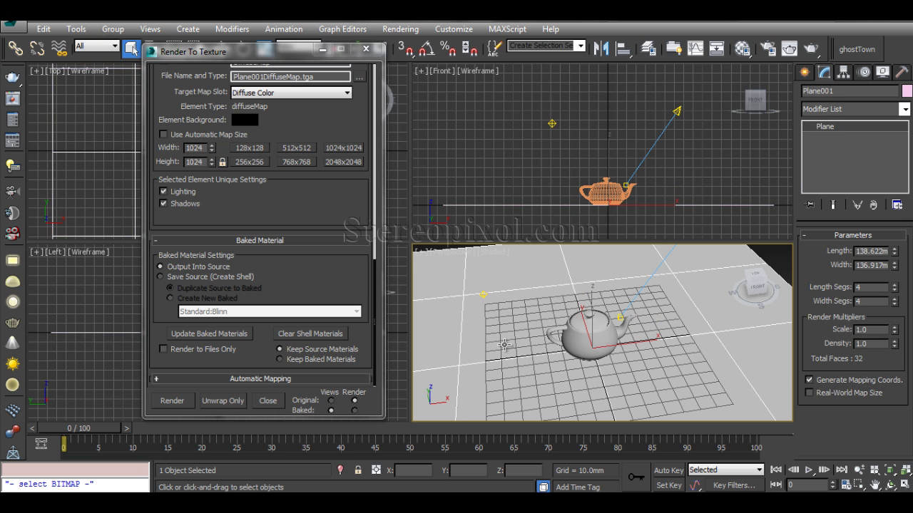
click(354, 411)
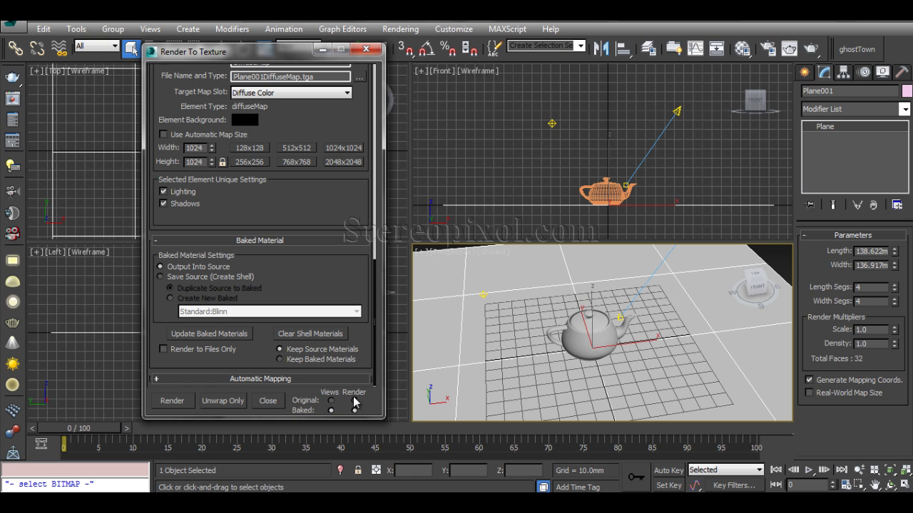
Select both the teapot and plane and start the texture bake
ctrl+click(585, 336)
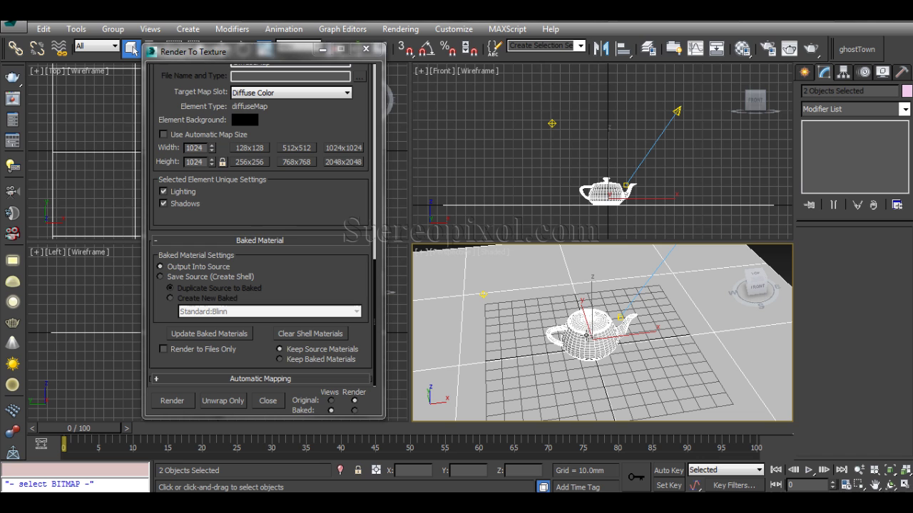
drag(301, 218, 311, 413)
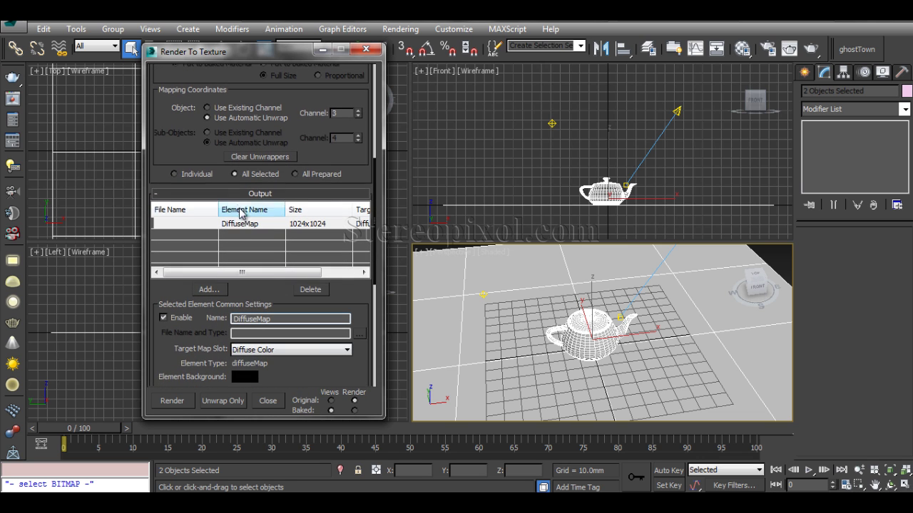
drag(207, 168, 244, 41)
drag(312, 303, 305, 176)
scroll(304, 171, down, 1)
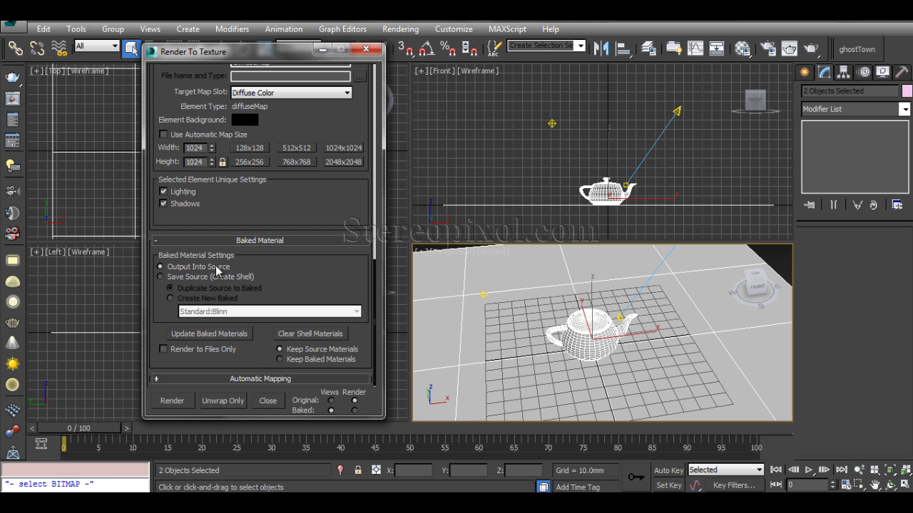
click(173, 401)
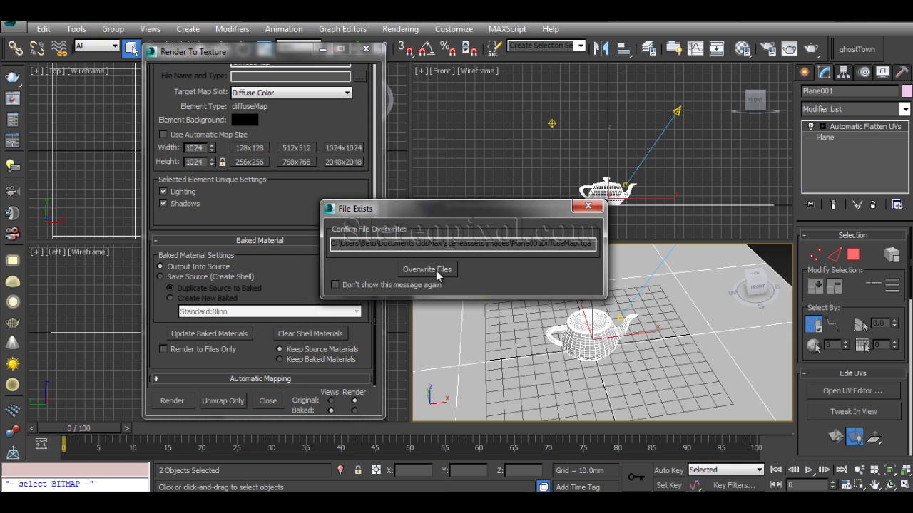
Overwrite the existing Plane001 and Teapot001 diffuse map files to complete the bake
click(427, 270)
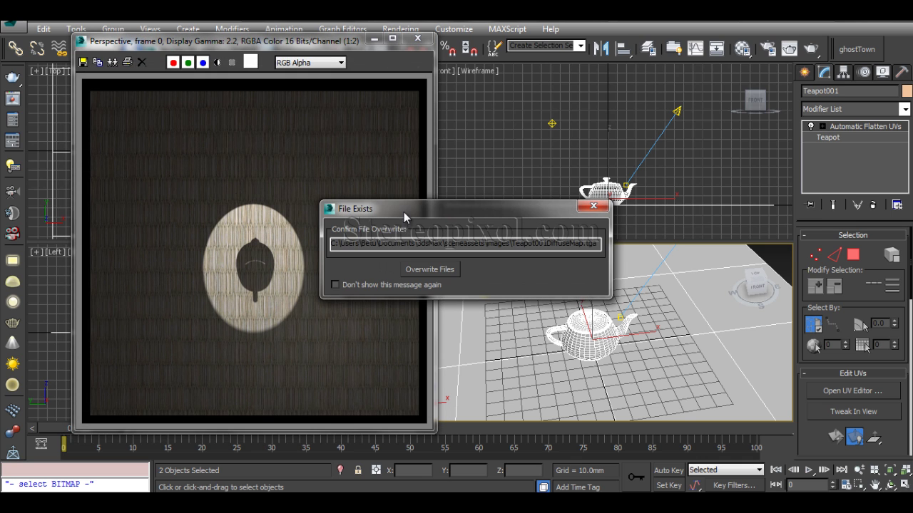
drag(404, 211, 608, 188)
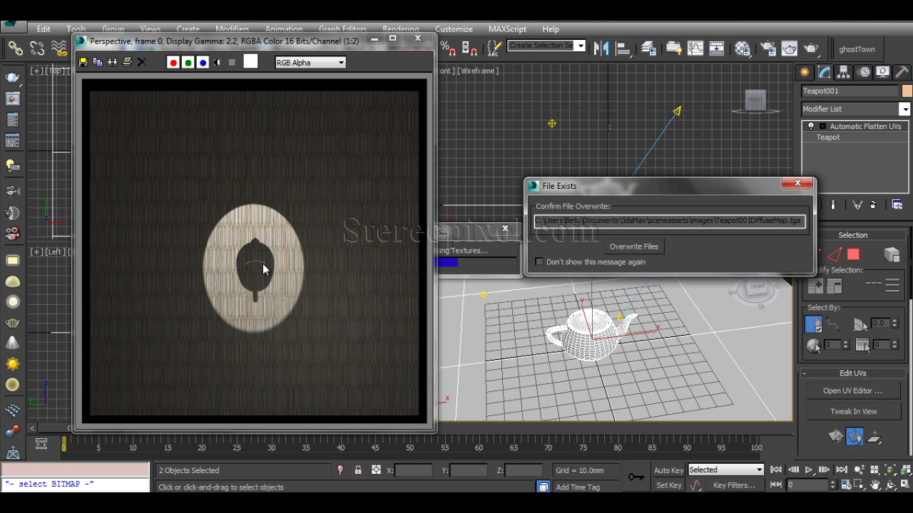
click(618, 249)
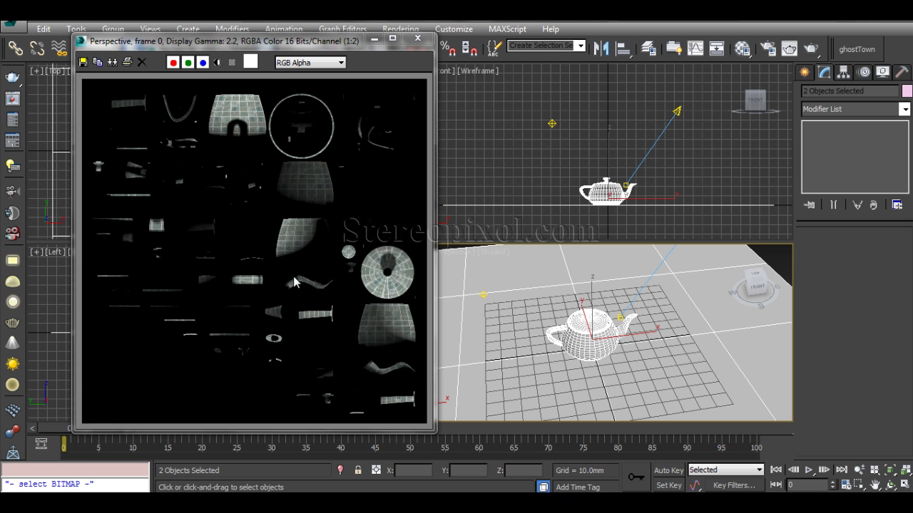
Close the baked texture preview, delete Omni001, and re-render the Perspective view
click(418, 41)
click(551, 124)
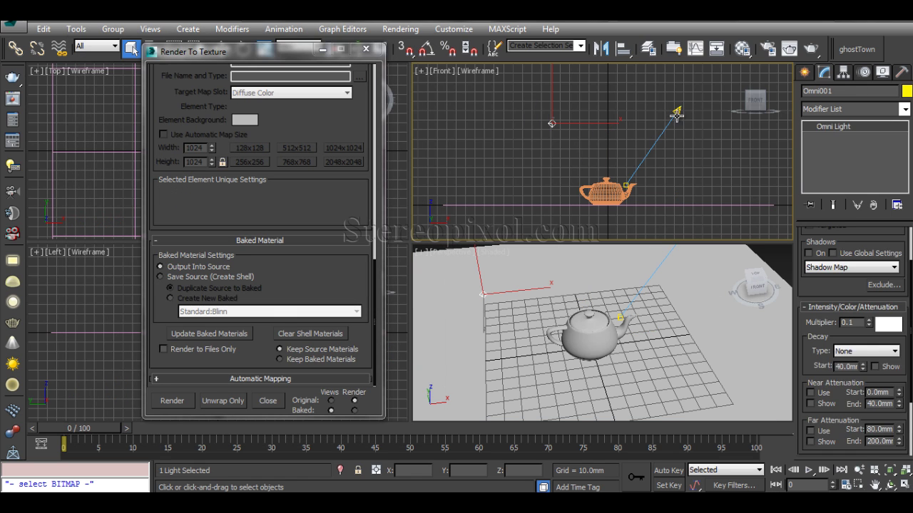
key(Delete)
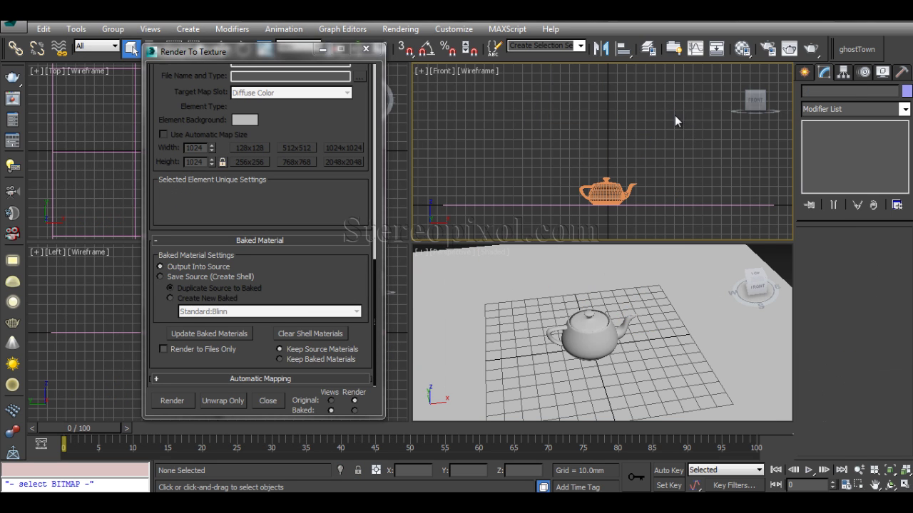
click(627, 305)
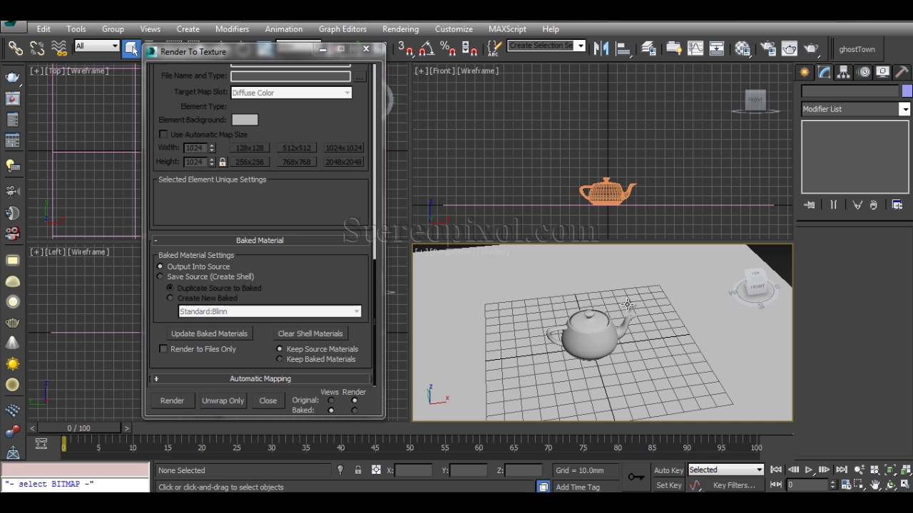
click(812, 49)
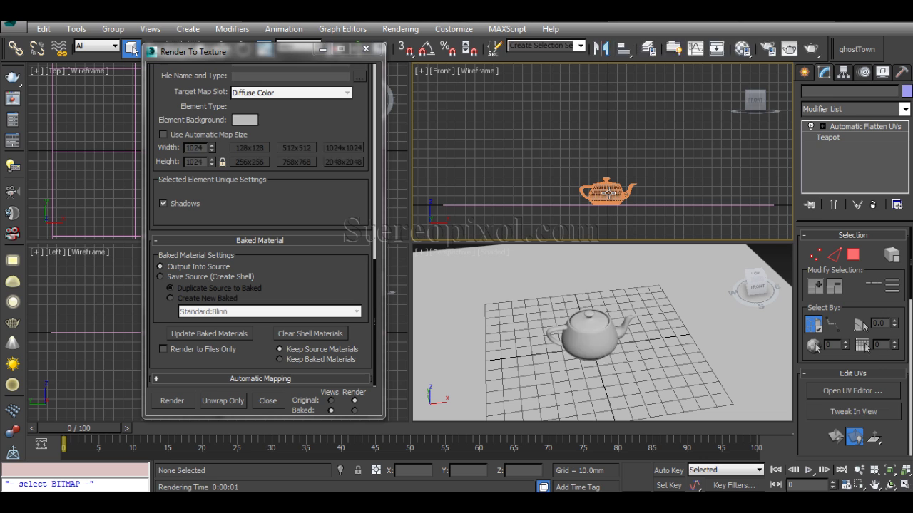
Delete the teapot and render the Perspective view, leaving its baked shadow in the spotlight pool
key(ctrl+a)
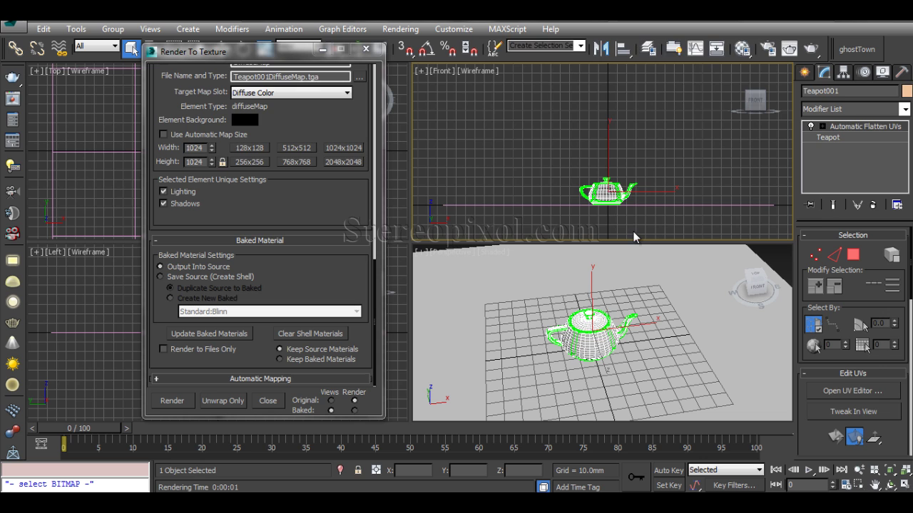
key(Delete)
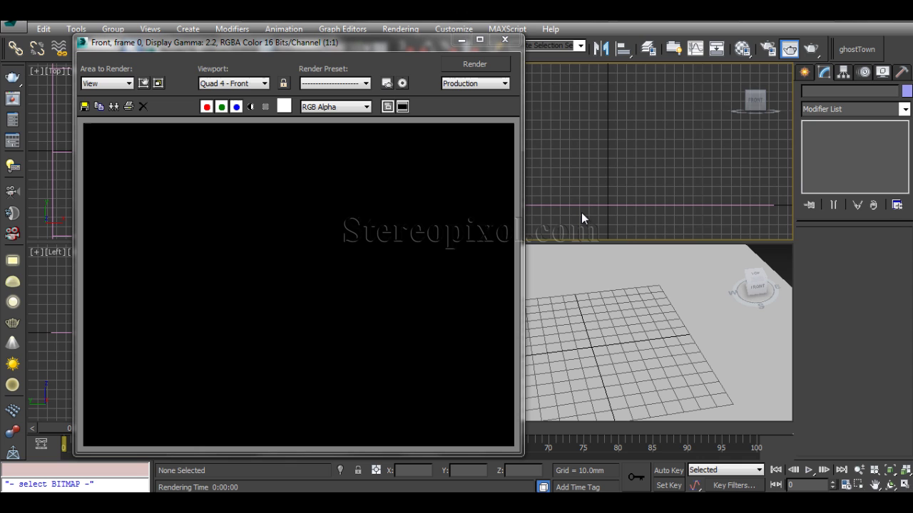
click(617, 298)
click(811, 48)
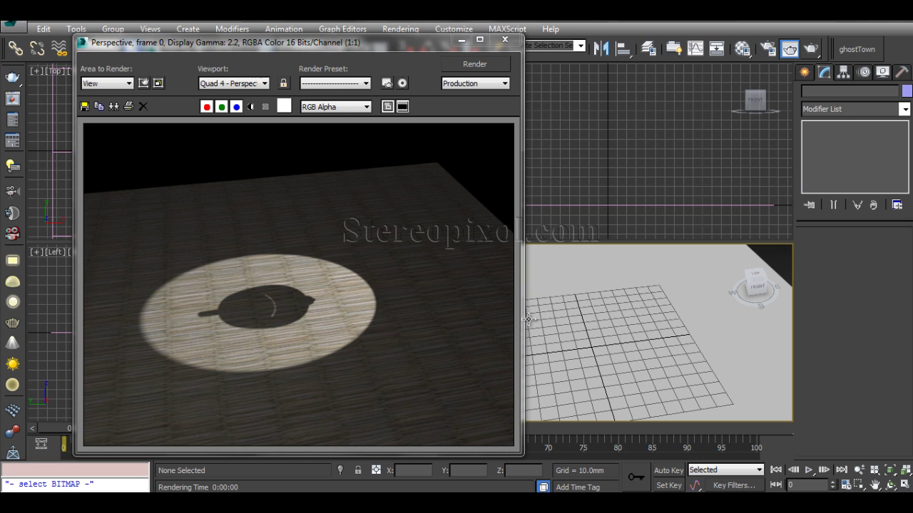
Re-render the empty floor from a new orbited angle to confirm the baked light circle and shadow stay fixed
alt+middle_drag(625, 350, 672, 320)
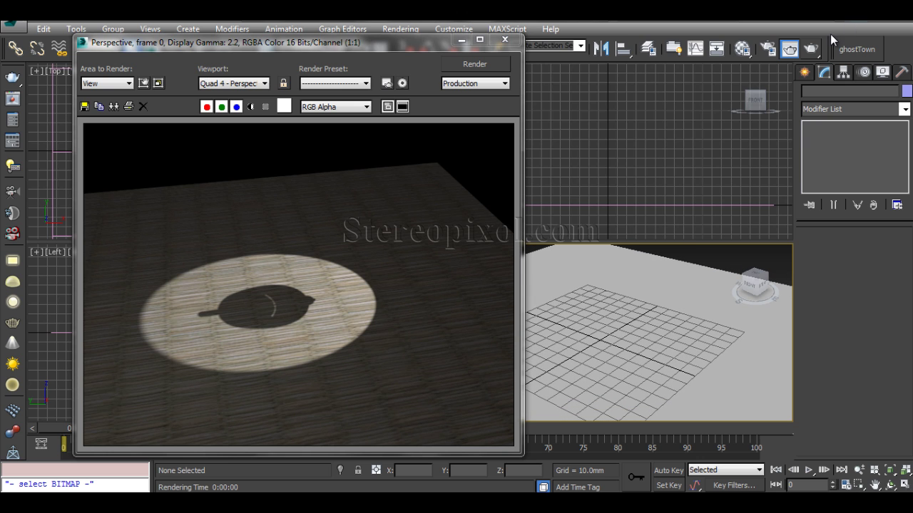
click(811, 48)
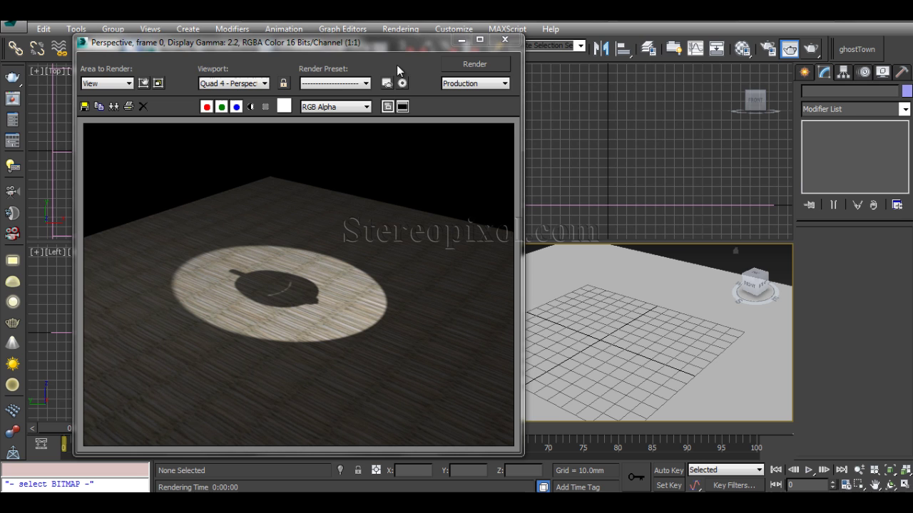
drag(414, 45, 388, 50)
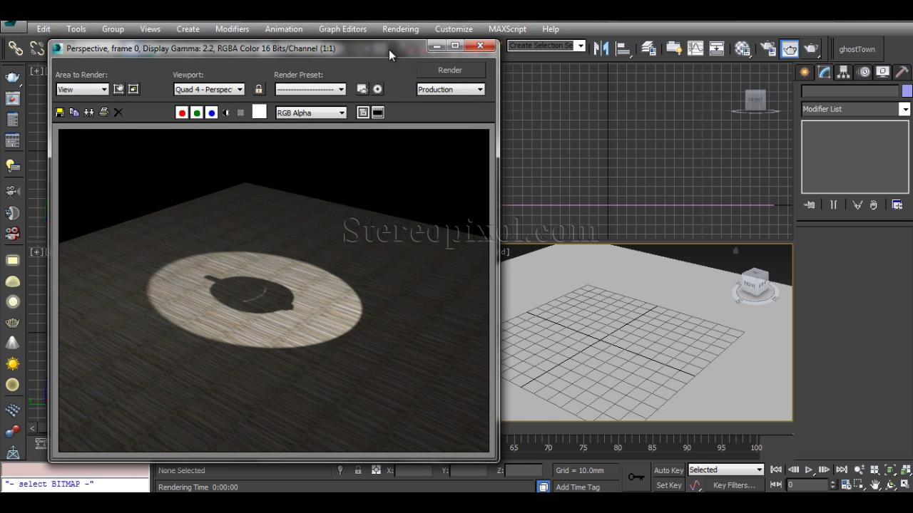